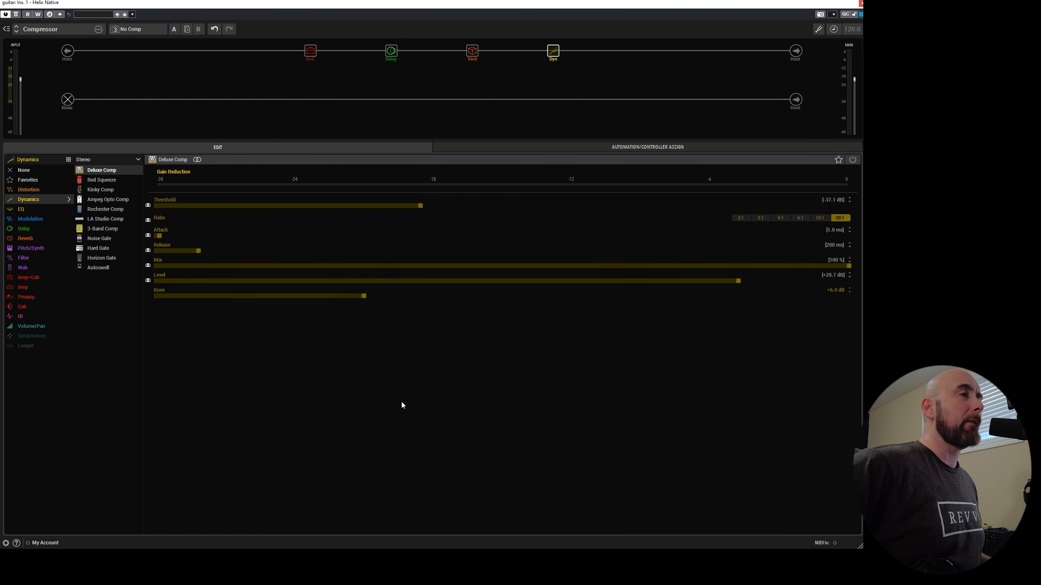
Step: Examine the settings of the Moo)))n Nrm amp, its 4x12 cab, the Transistor Tape delay and the Dynamic Room reverb
click(310, 51)
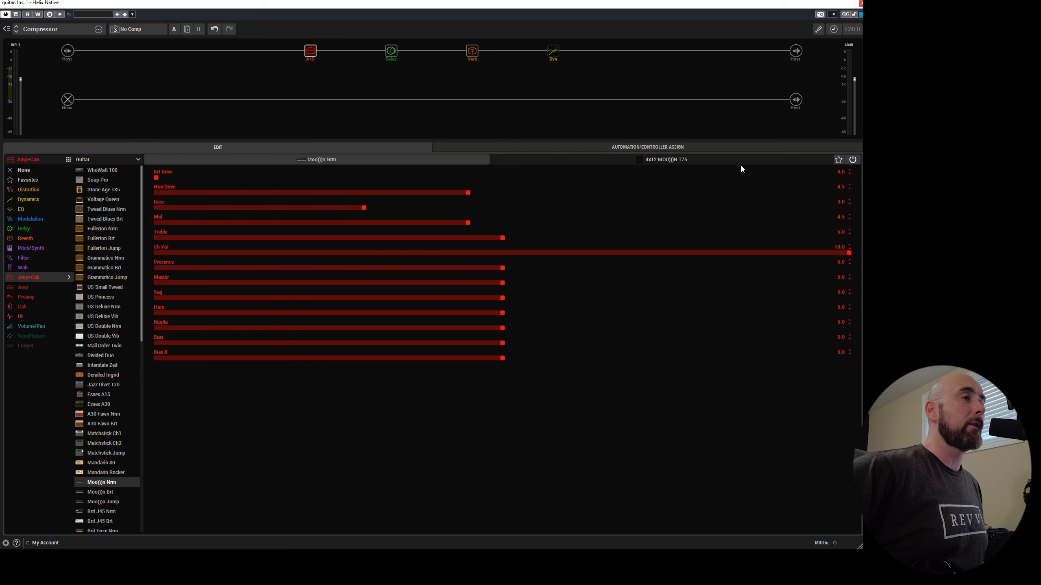
click(711, 162)
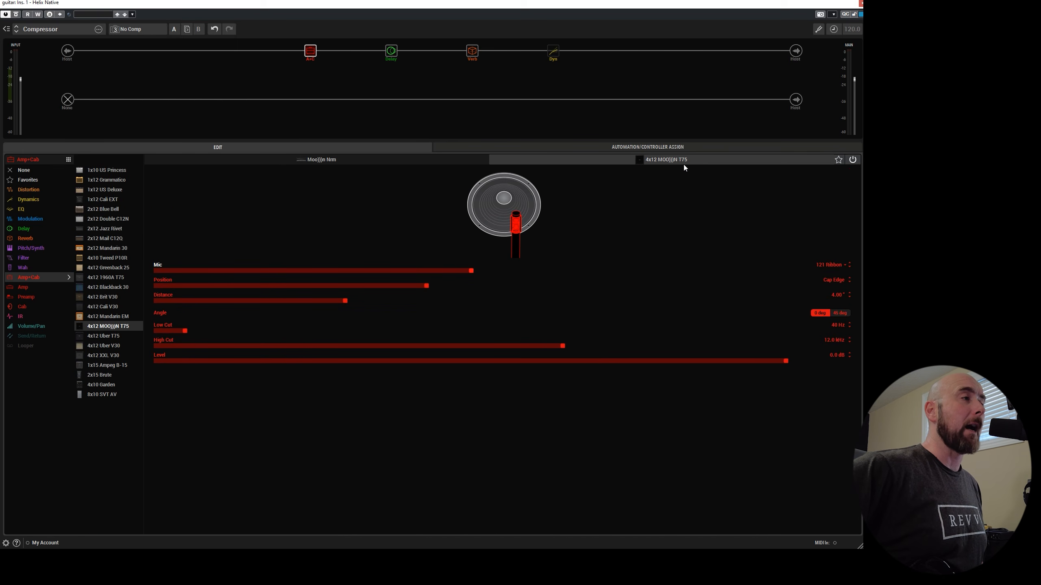
click(373, 164)
click(390, 53)
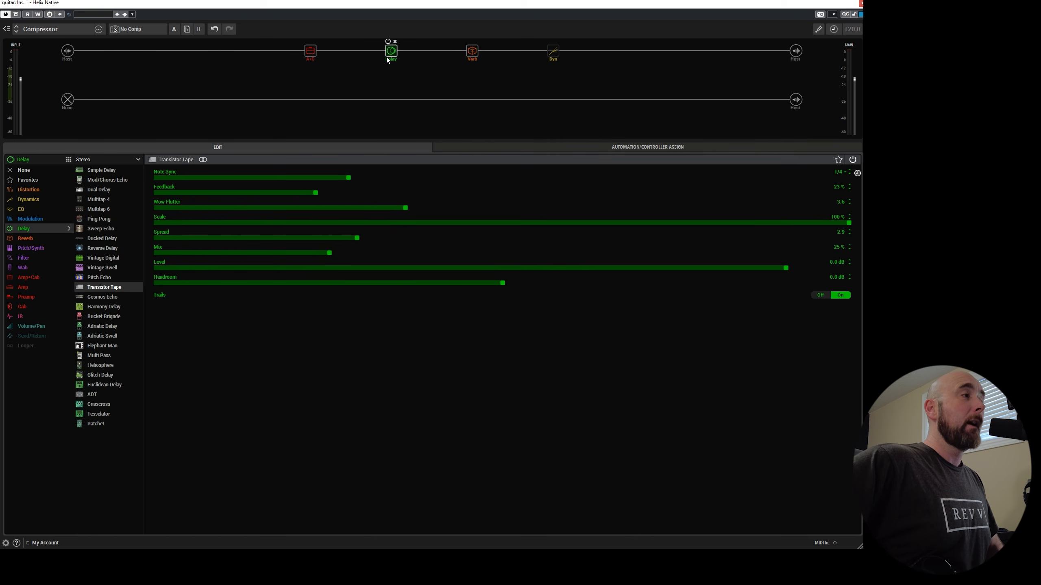
click(472, 52)
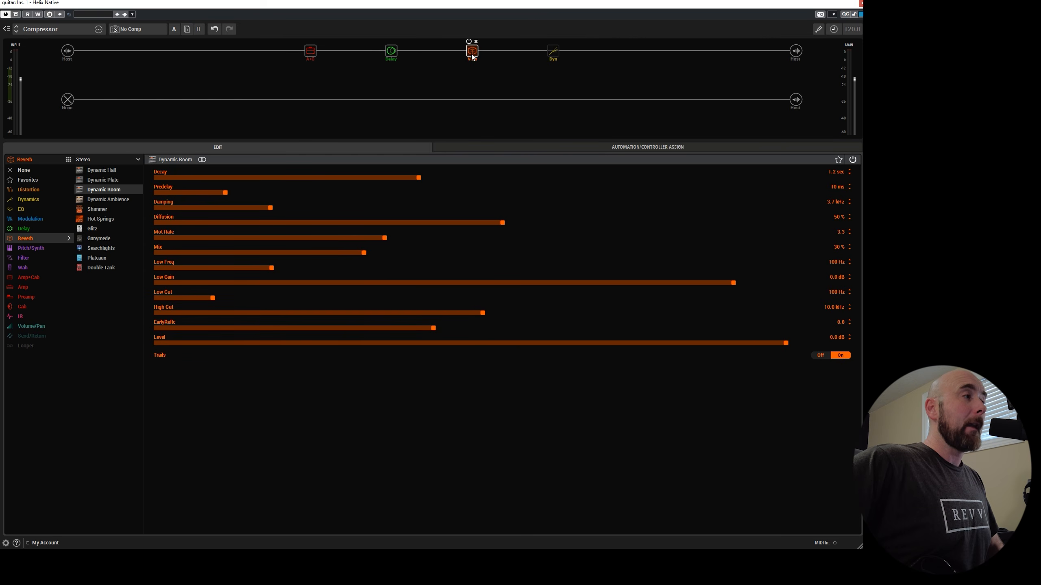
mouse_move(404, 60)
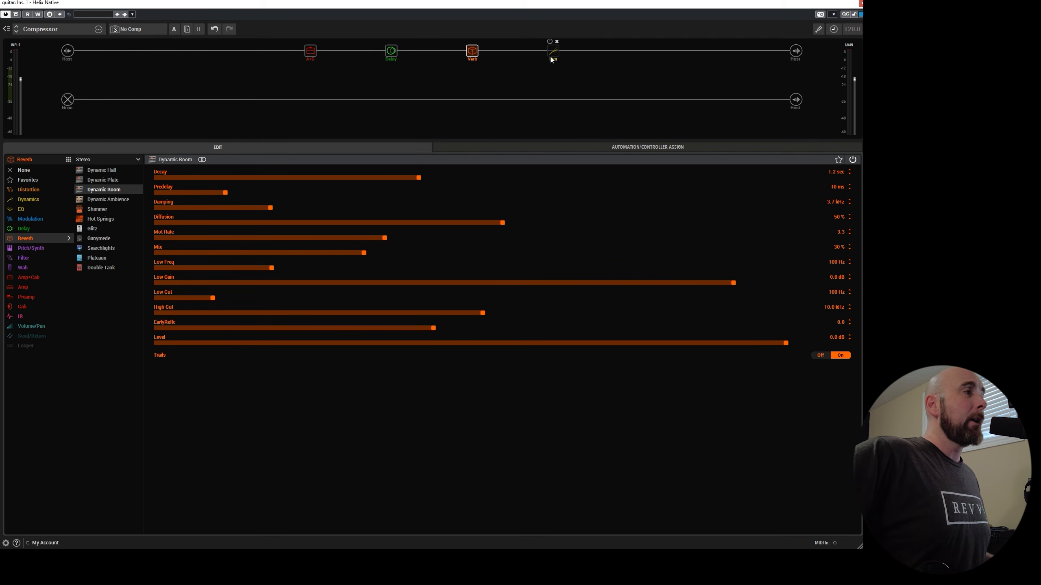
Step: Check the available snapshots and examine the Deluxe Comp block's settings at the end of the signal chain
click(146, 29)
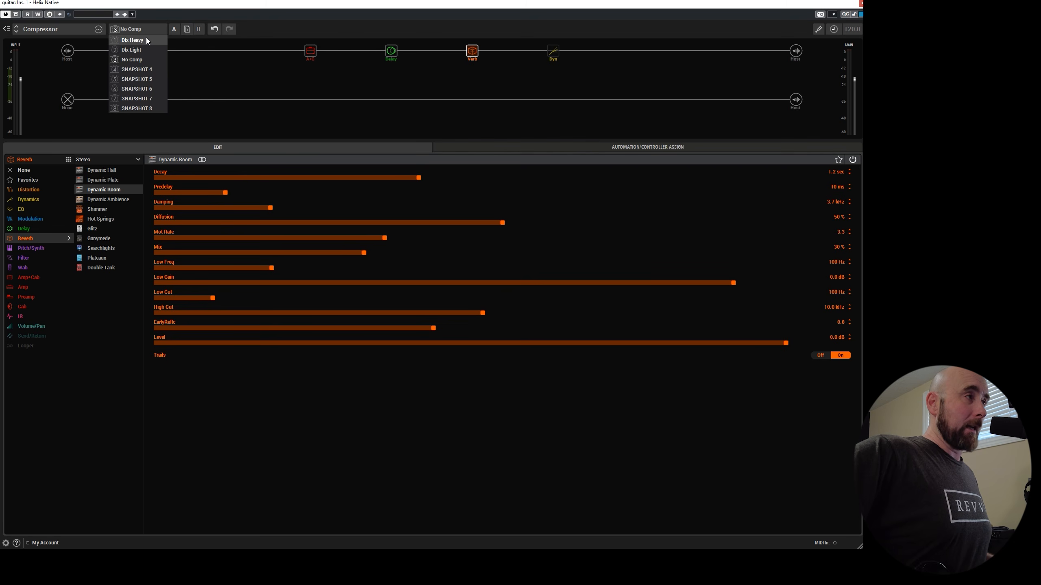
click(553, 59)
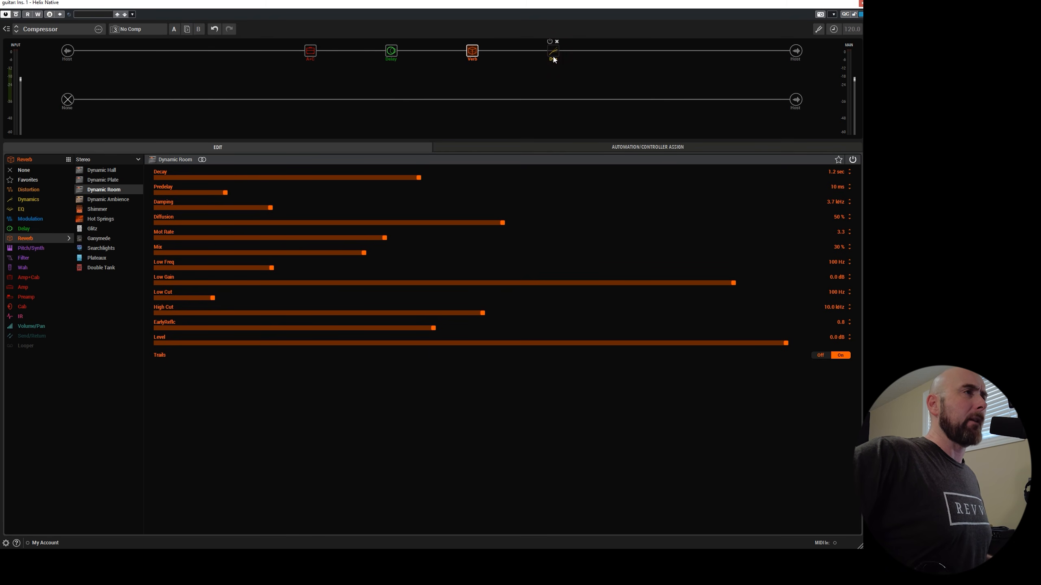
click(553, 58)
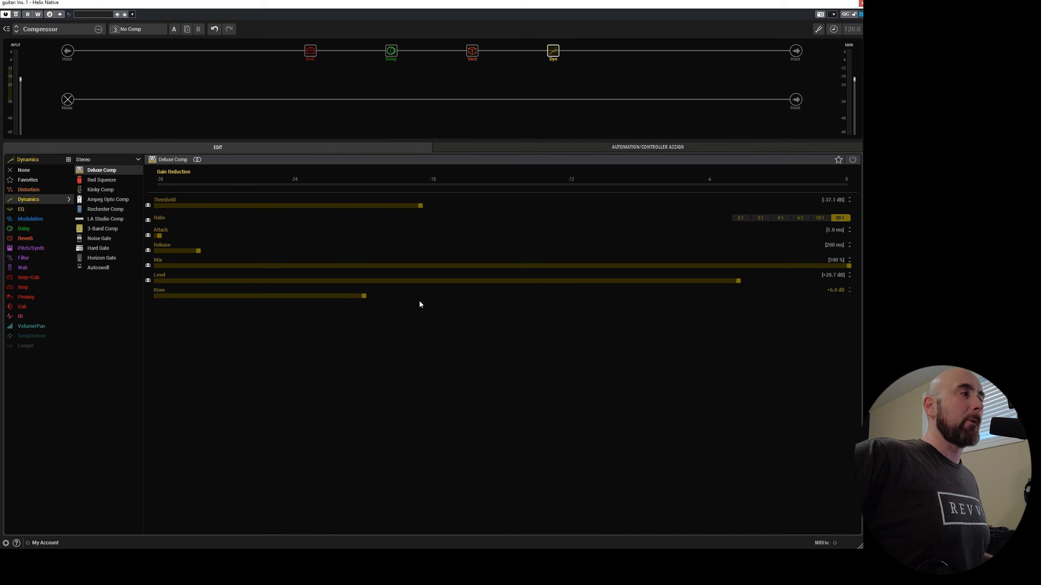
Step: Compare heavy compression with none by recalling the Dlx Heavy snapshot, then No Comp, then Dlx Heavy again
click(149, 33)
click(149, 40)
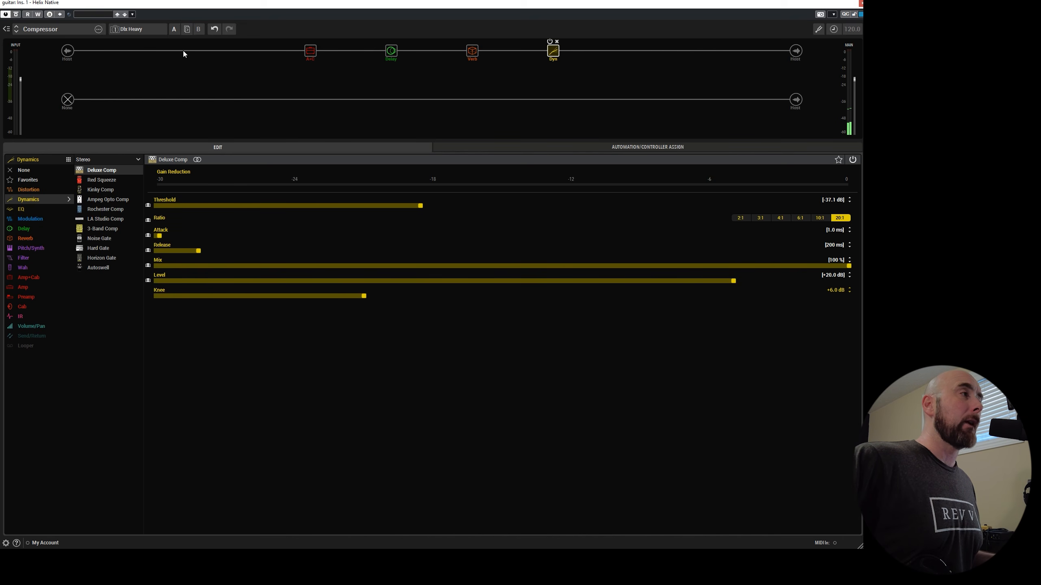
click(139, 29)
click(149, 57)
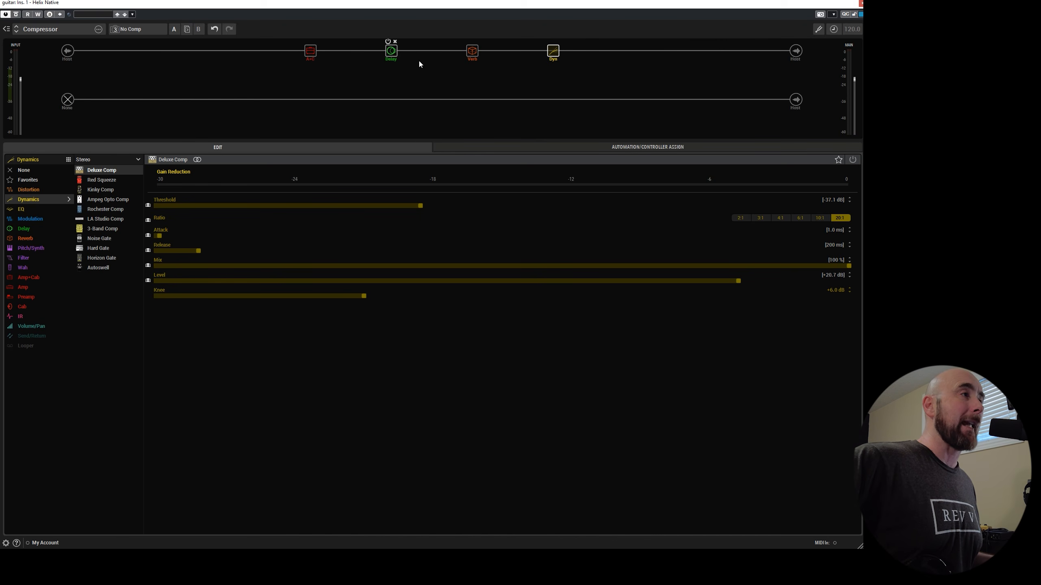
click(139, 29)
click(140, 41)
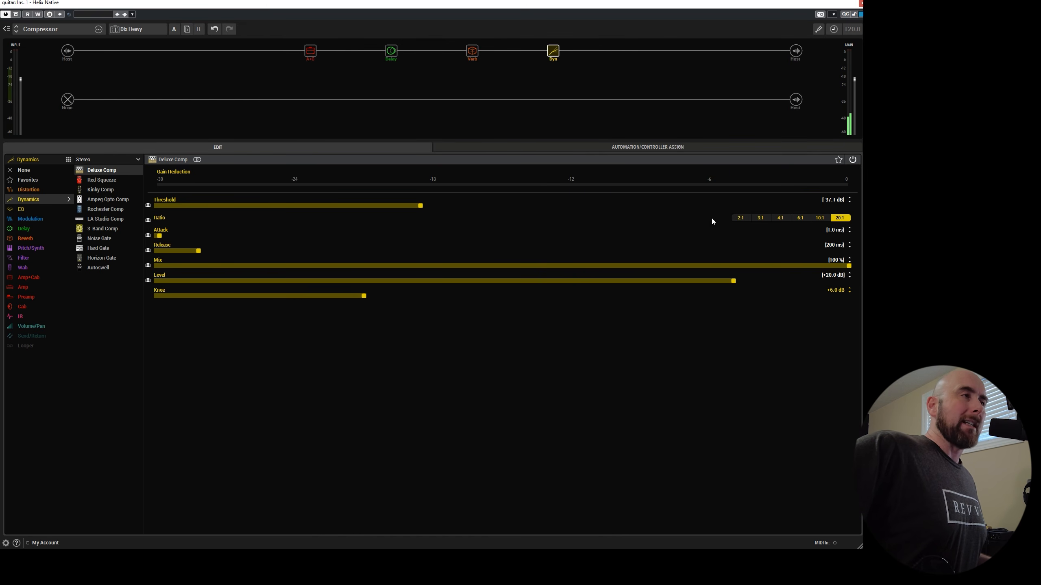
Step: Recall the Dlx Light snapshot to examine its compressor settings, then switch to No Comp for comparison
click(146, 30)
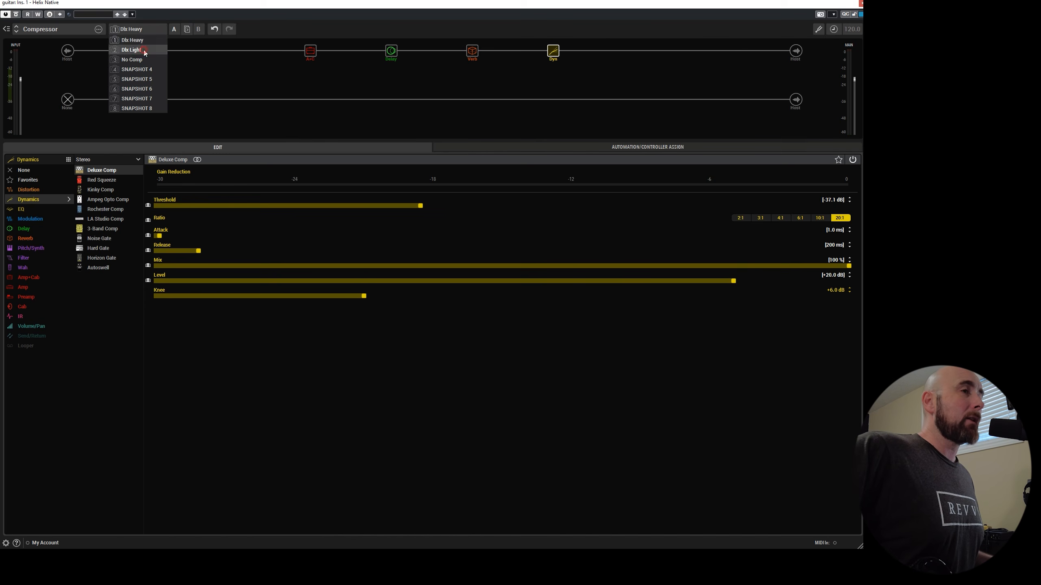
click(144, 50)
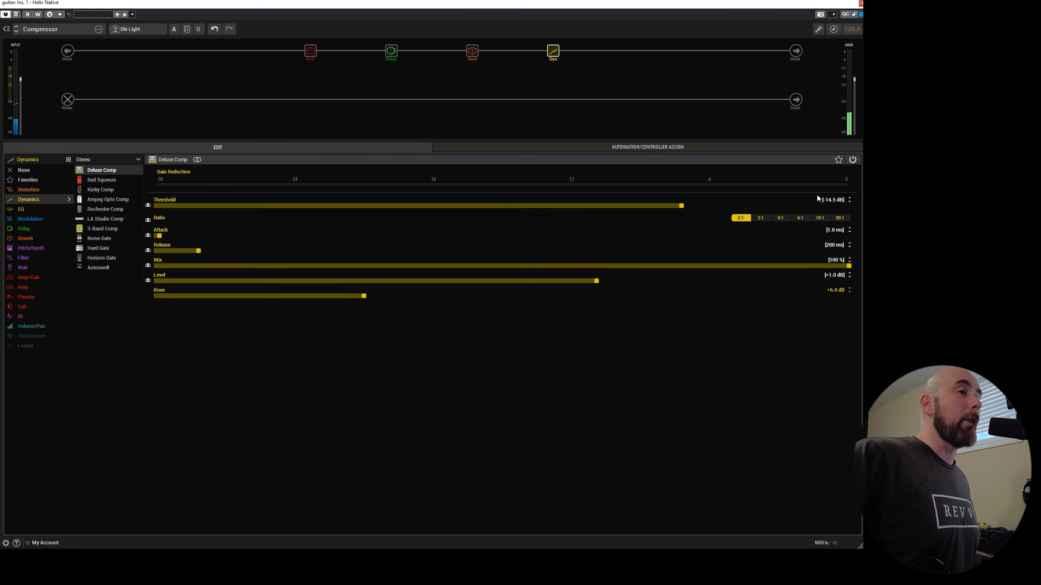
mouse_move(471, 107)
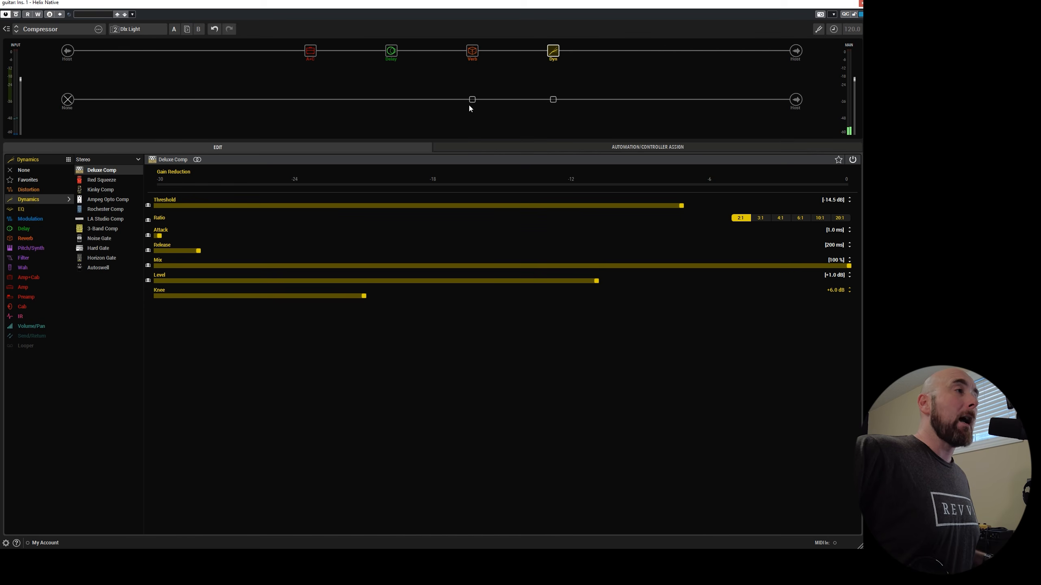
click(139, 30)
click(147, 59)
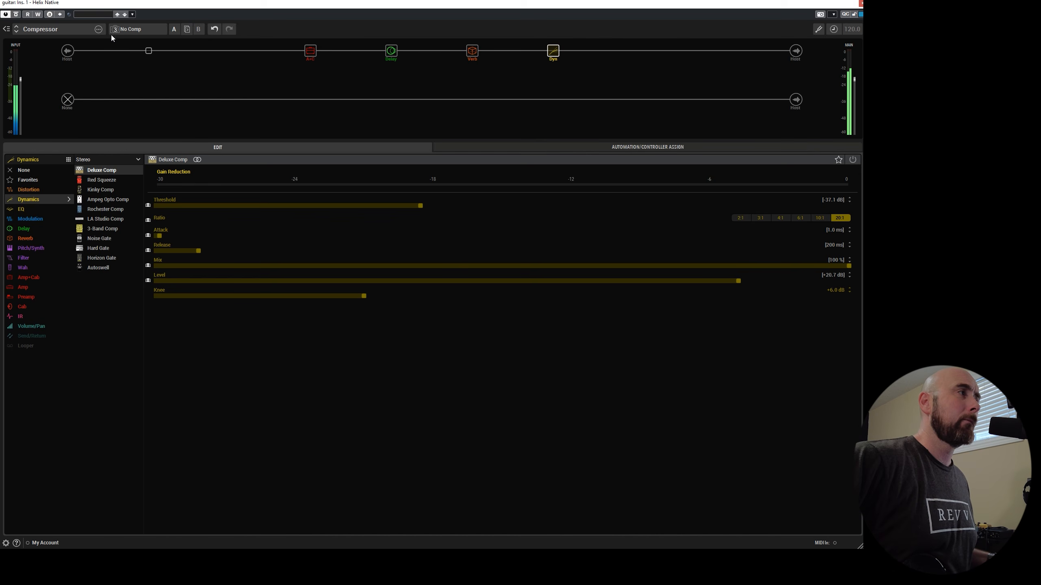
Step: Audition the Dlx Light snapshot followed by the Dlx Heavy snapshot to compare light and heavy compression
click(132, 27)
click(137, 50)
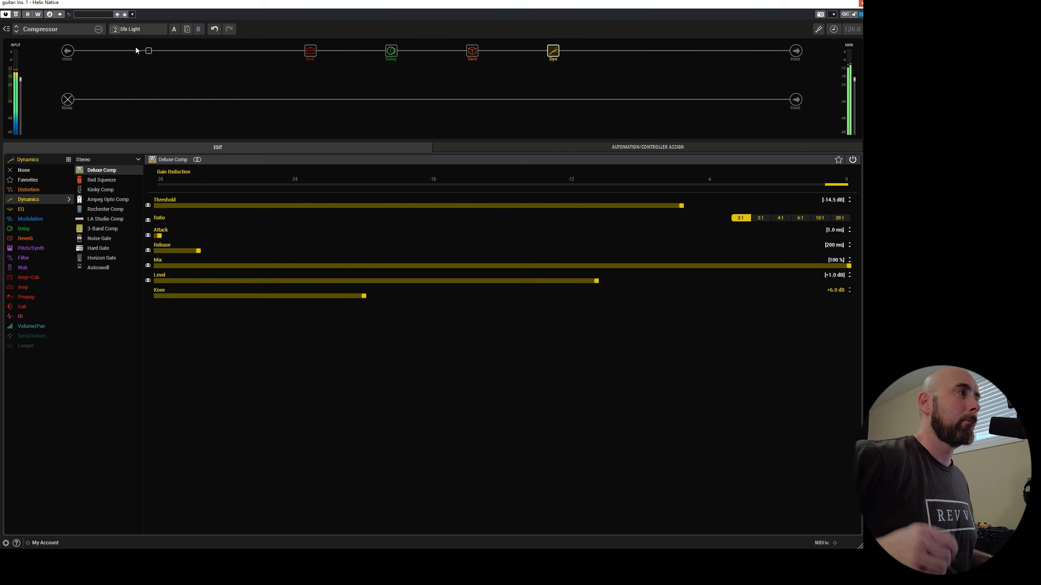
click(140, 29)
click(138, 42)
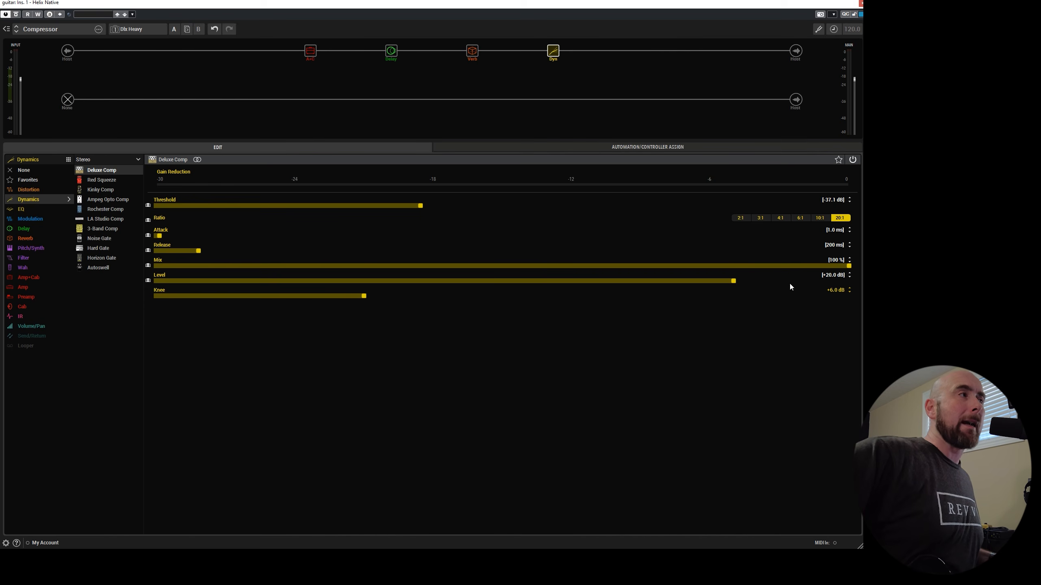
Step: In the Dlx Light snapshot, raise the Deluxe Comp threshold to -5.1 dB and compare with the compressor bypassed and re-enabled
click(143, 29)
click(140, 49)
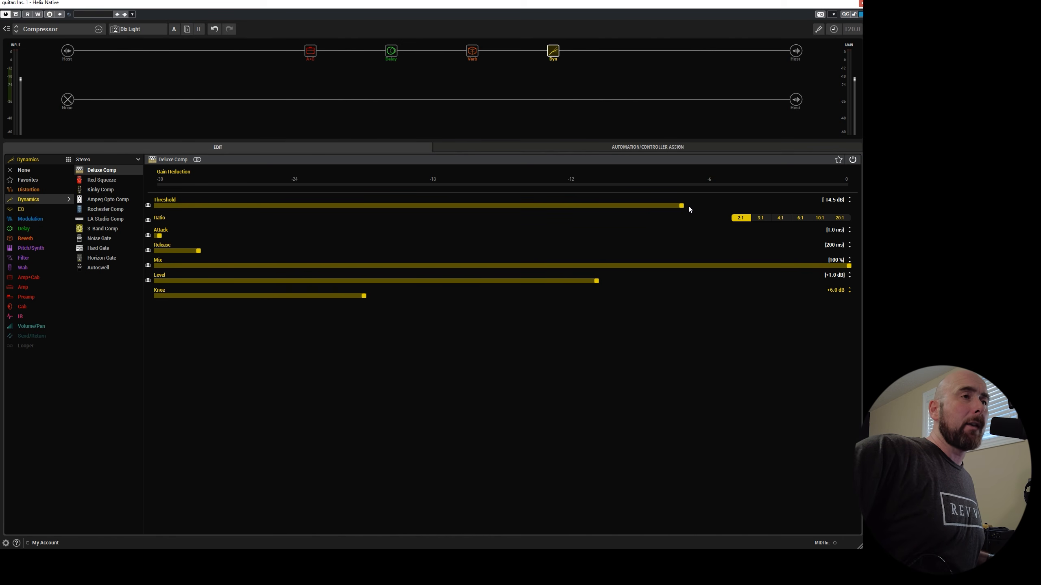
drag(706, 208, 792, 215)
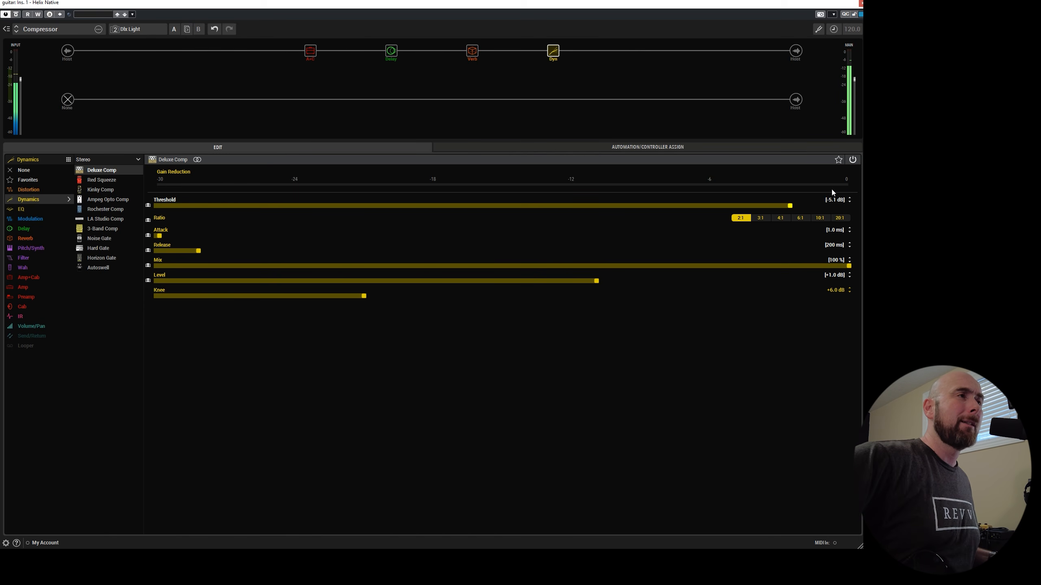
click(550, 42)
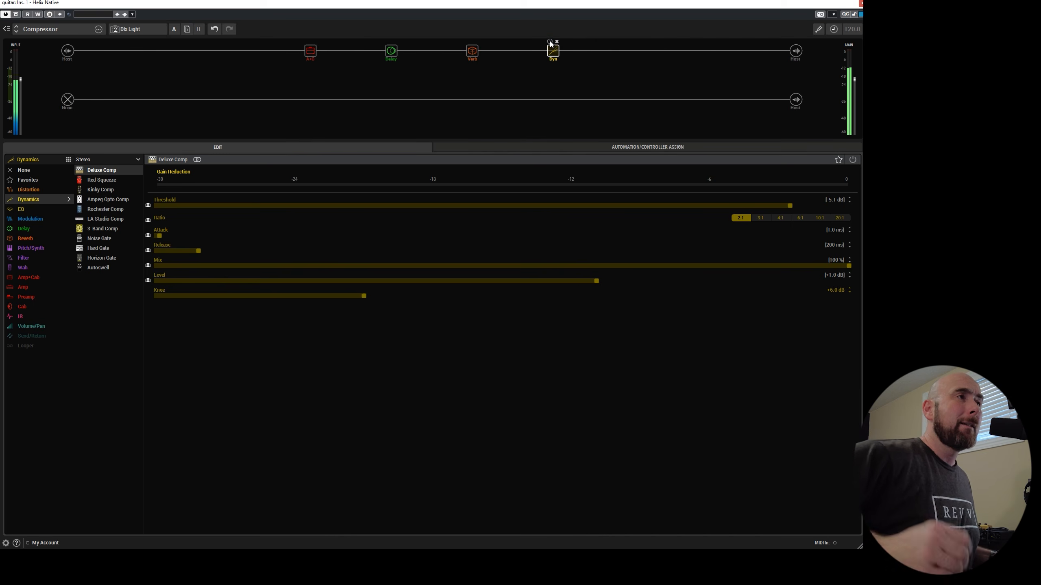
click(550, 42)
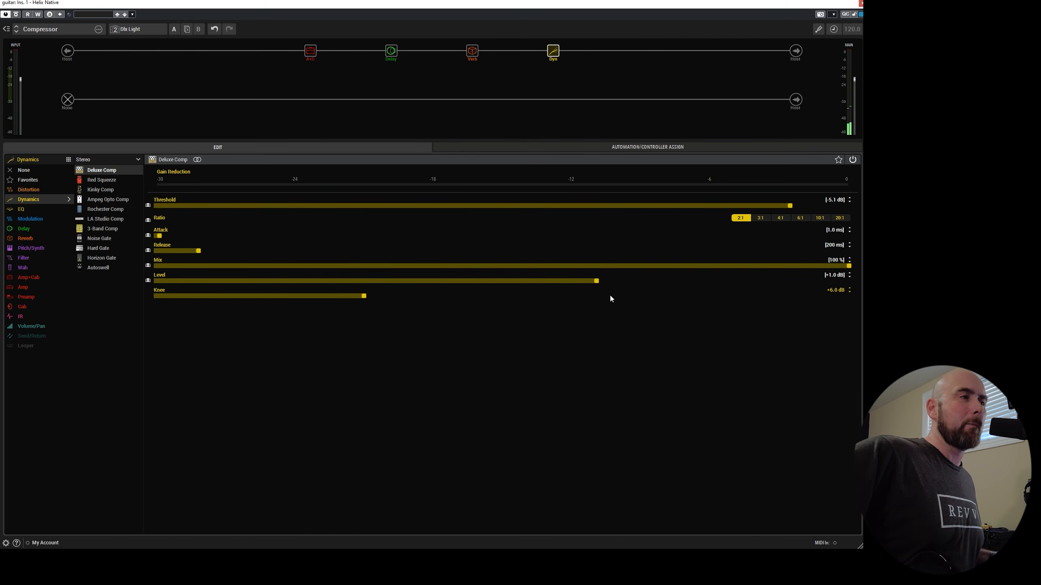
Step: Lower the Deluxe Comp threshold in the Dlx Light snapshot to -14.5 dB
scroll(686, 204, down, 10)
scroll(686, 203, down, 3)
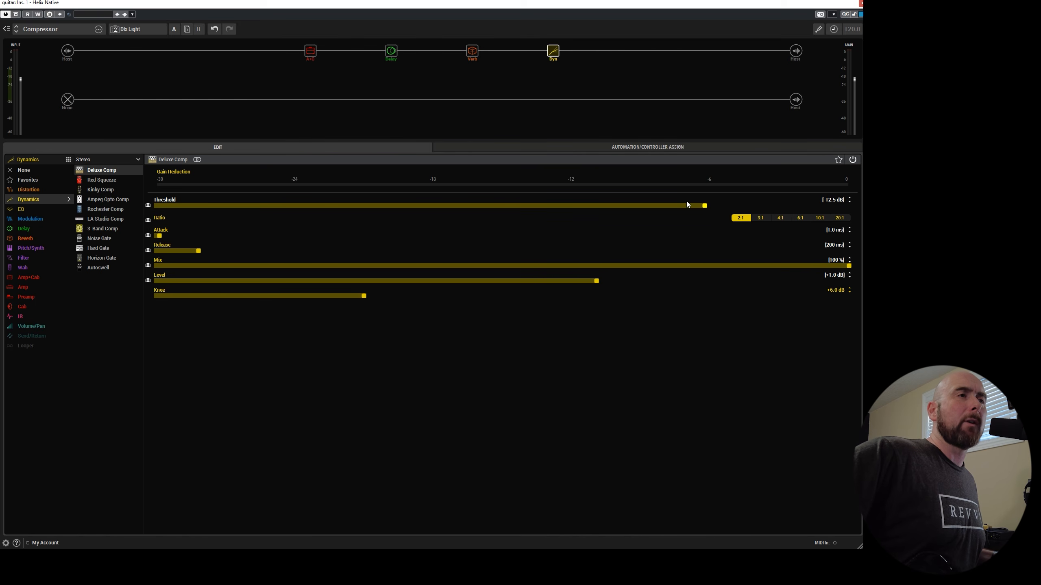
scroll(688, 203, down, 1)
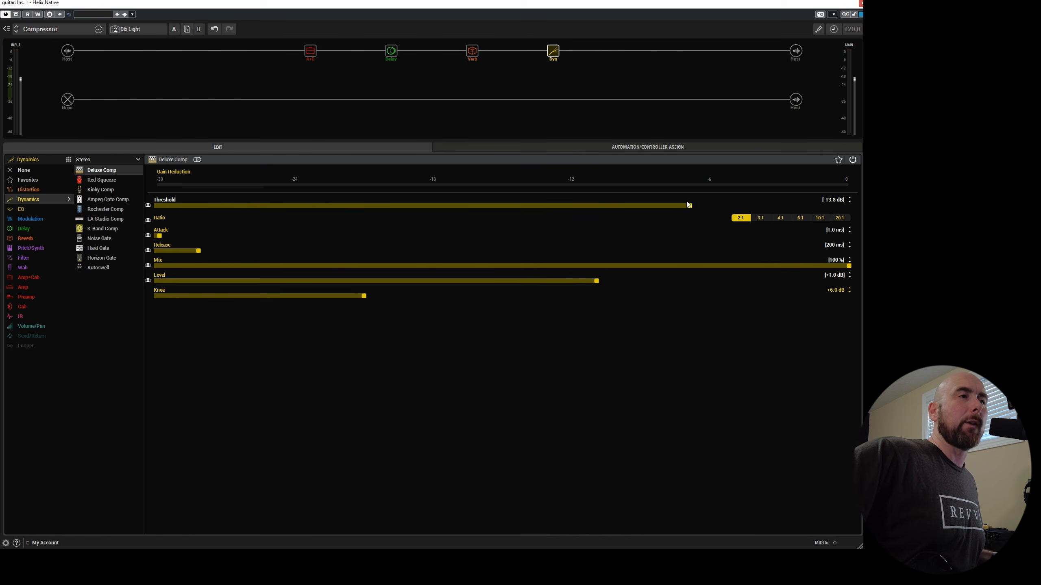
scroll(687, 204, down, 1)
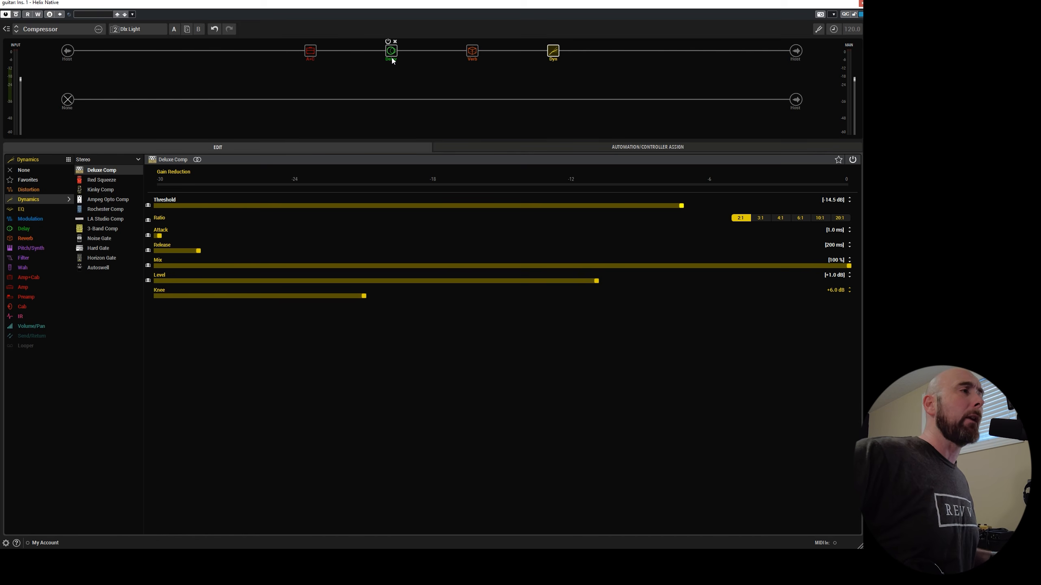
Step: Audition the No Comp snapshot, then Dlx Heavy, and return to No Comp to hear the compressor's effect
click(156, 32)
click(150, 59)
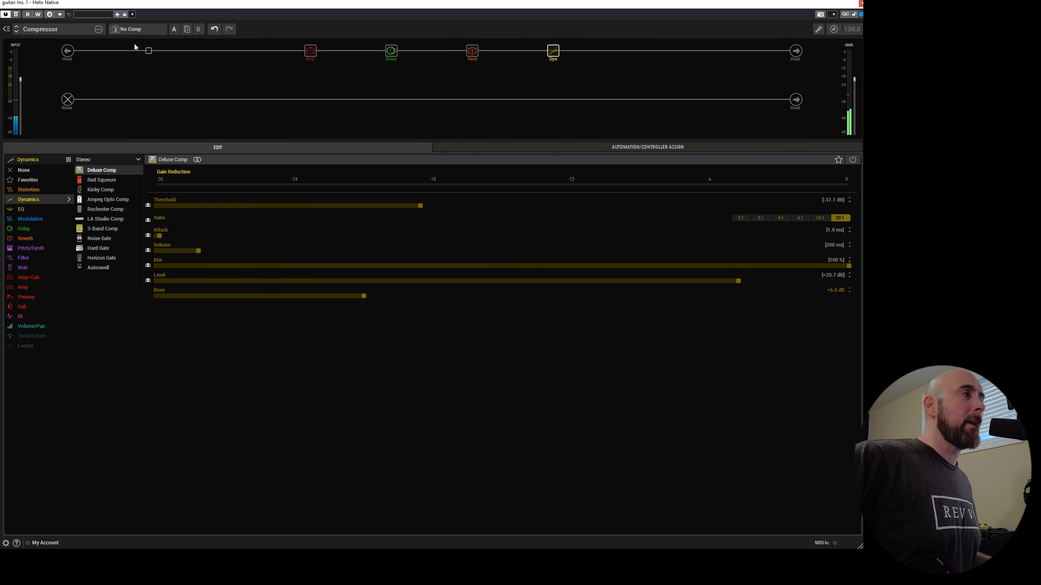
click(126, 28)
click(129, 39)
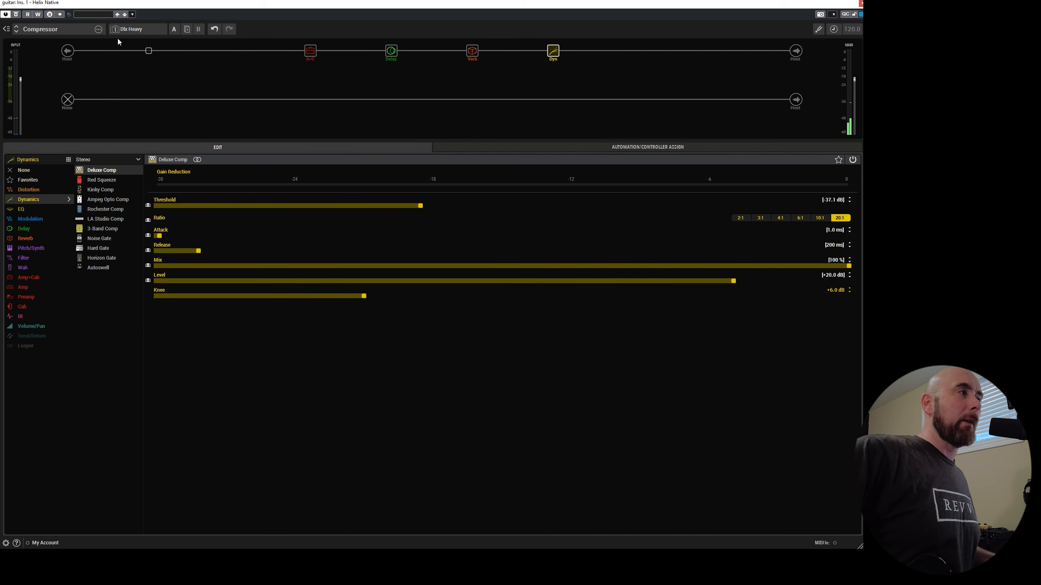
click(136, 29)
click(128, 59)
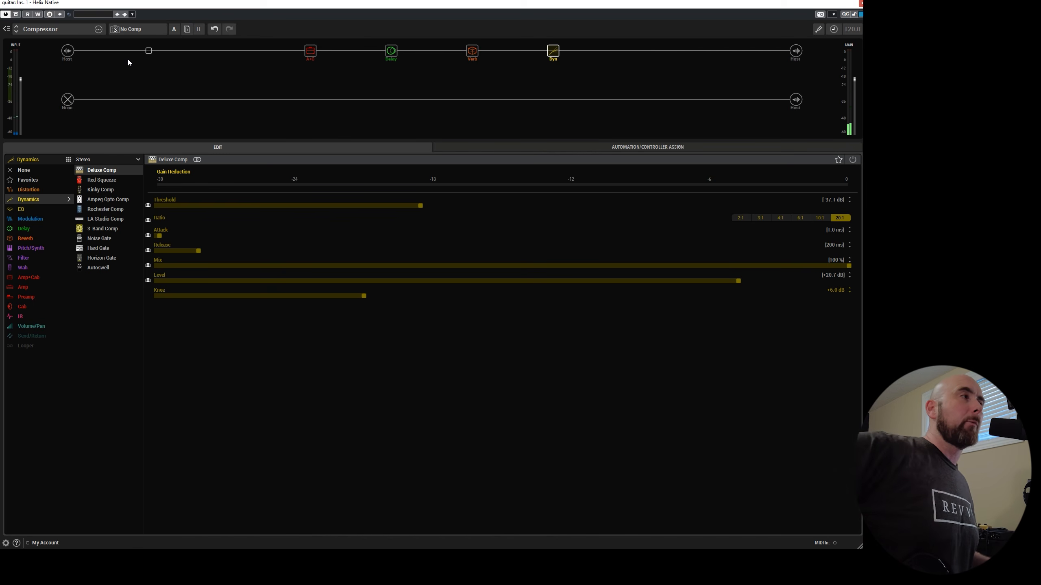
Step: Compare the sound by recalling the Dlx Heavy snapshot, then No Comp, then Dlx Heavy once more
click(121, 32)
click(132, 37)
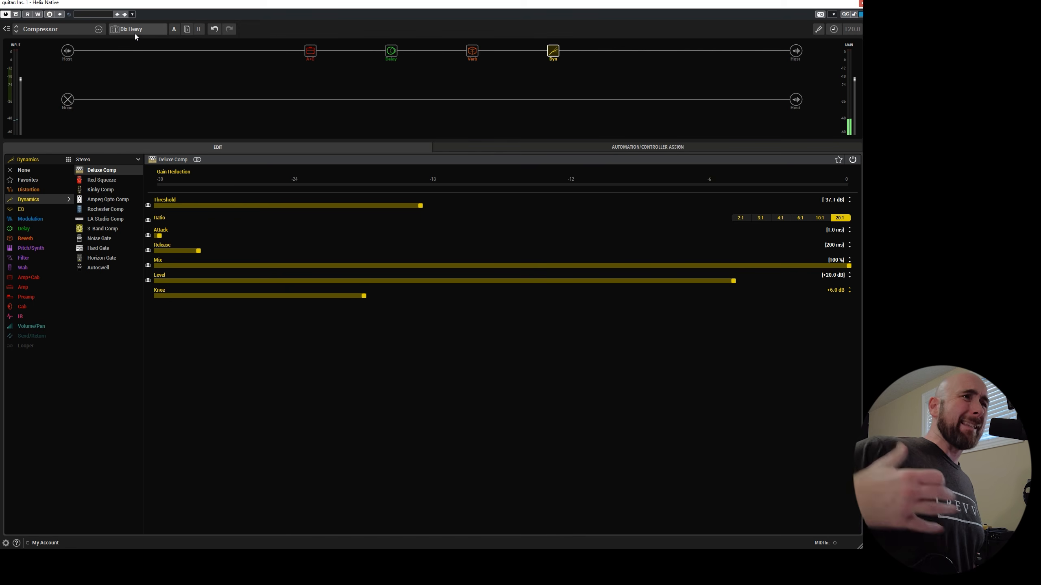
click(135, 33)
click(140, 53)
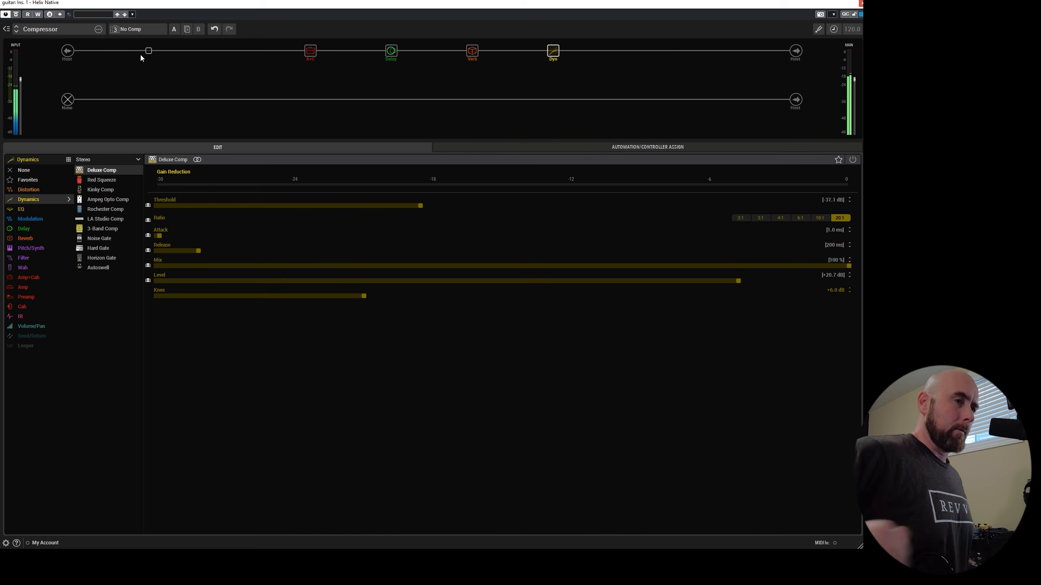
click(141, 29)
click(144, 41)
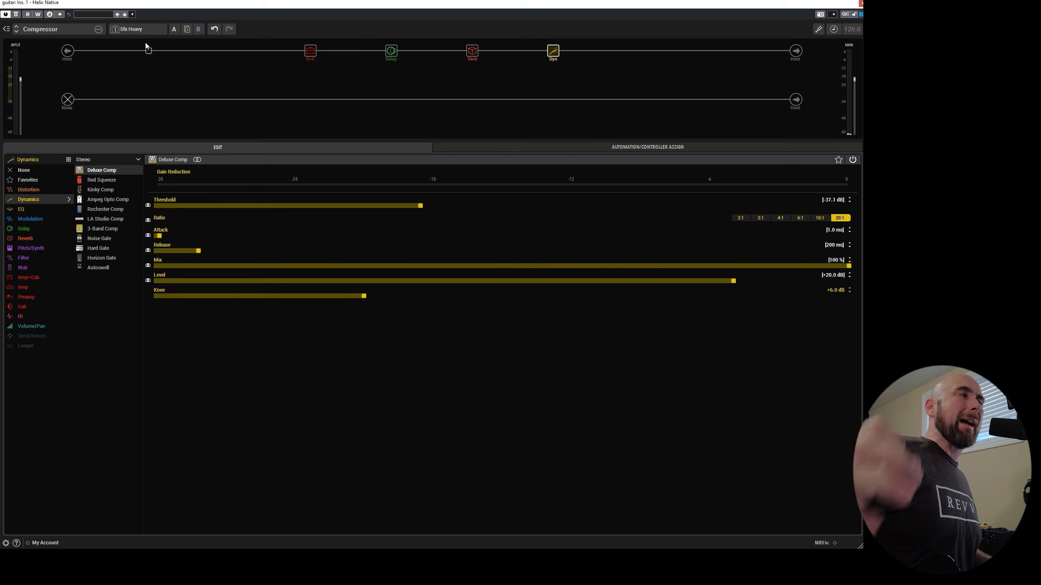
Step: Compare light compression with none by recalling No Comp, then Dlx Light, and finishing on the No Comp snapshot
click(147, 30)
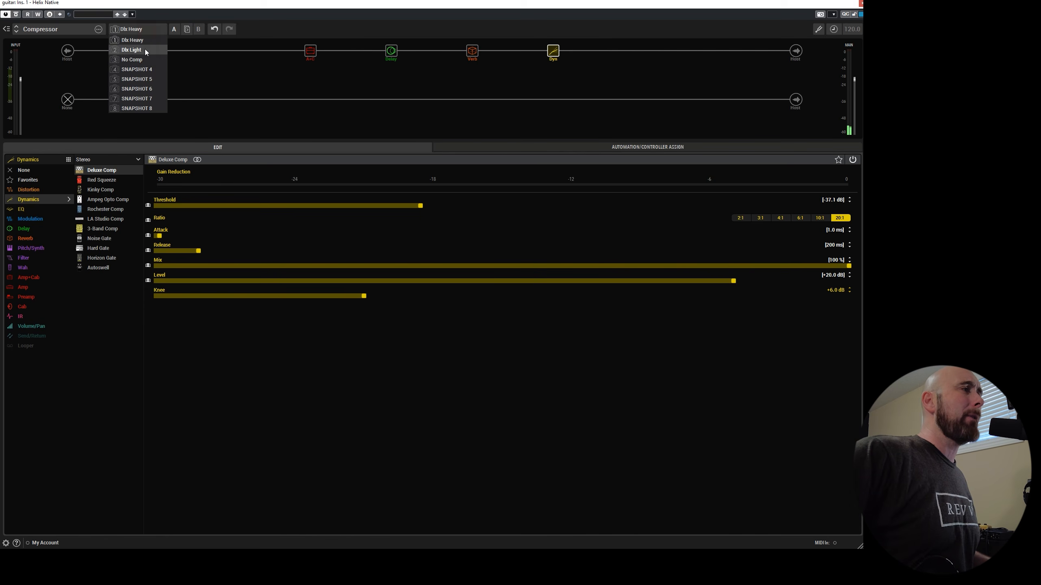
click(132, 59)
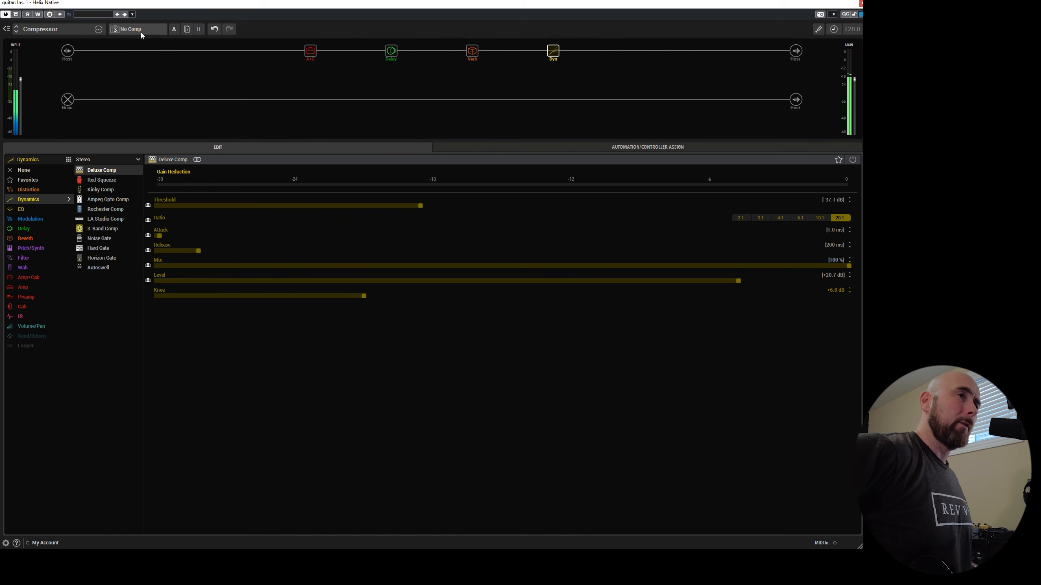
click(141, 33)
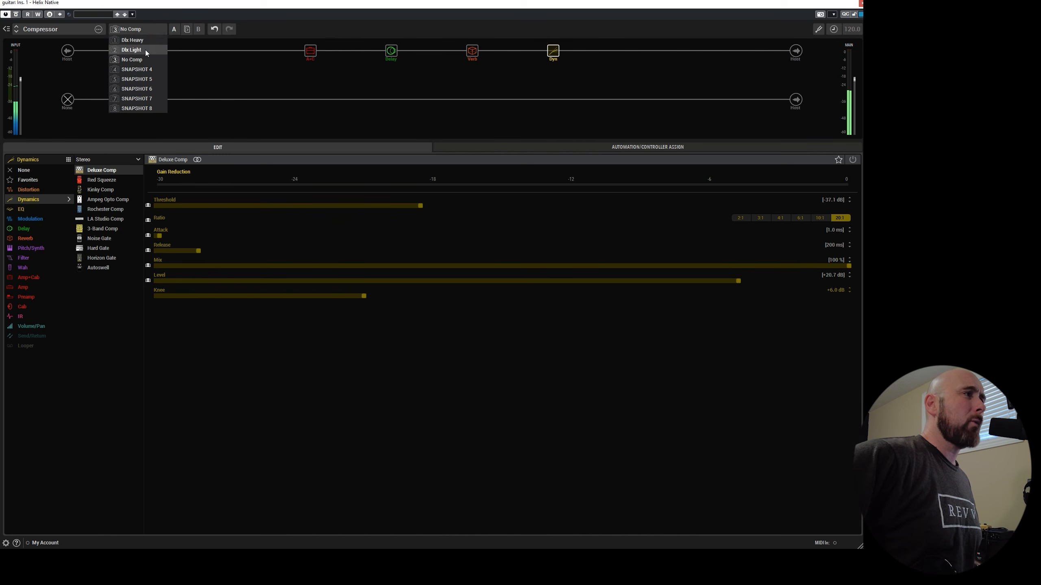
click(135, 50)
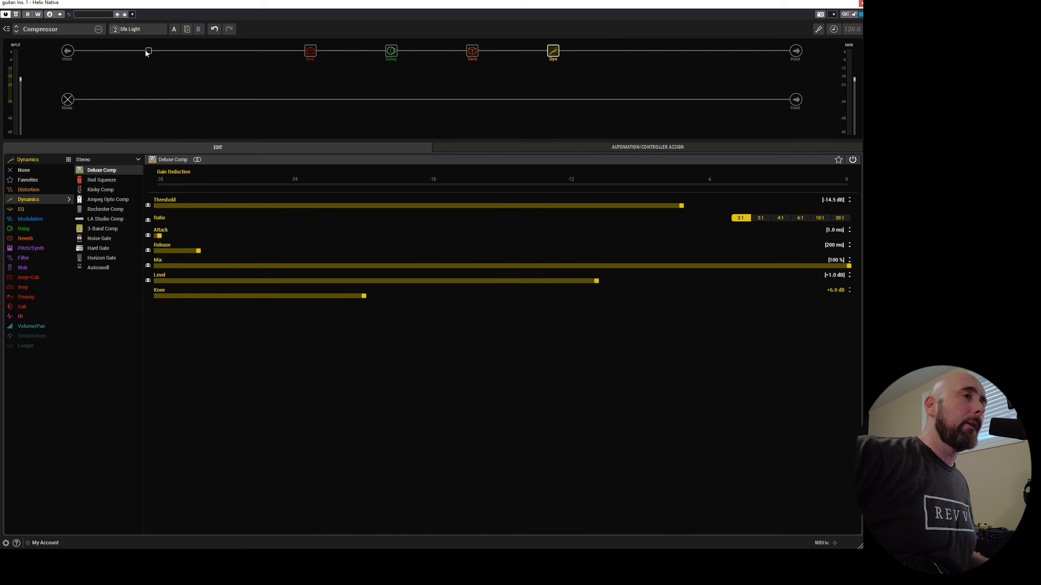
click(144, 31)
click(140, 58)
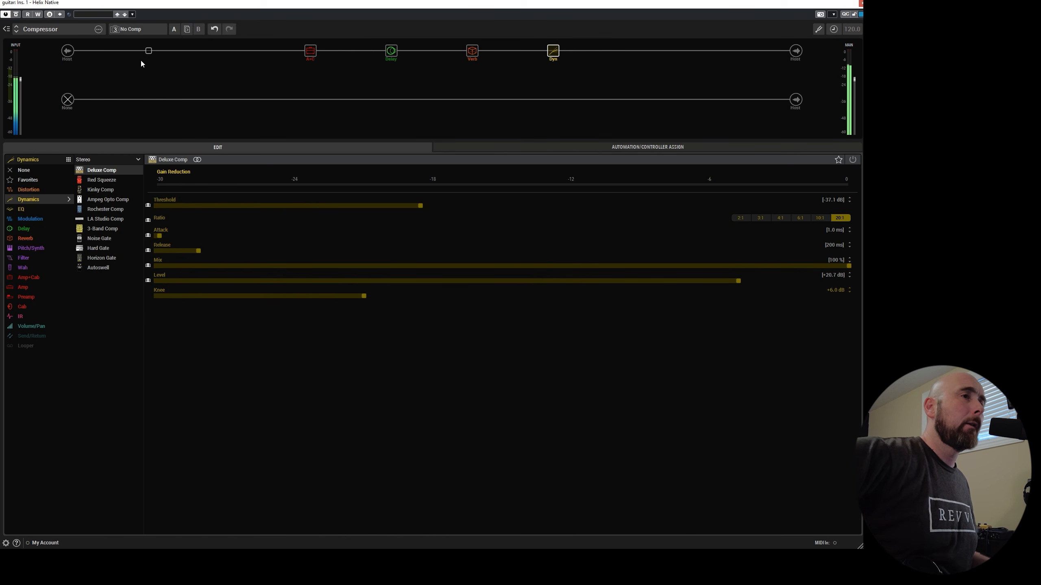
Step: Alternate between the Dlx Light and No Comp snapshots to compare light compression with the uncompressed tone, finishing on No Comp
click(141, 30)
click(146, 51)
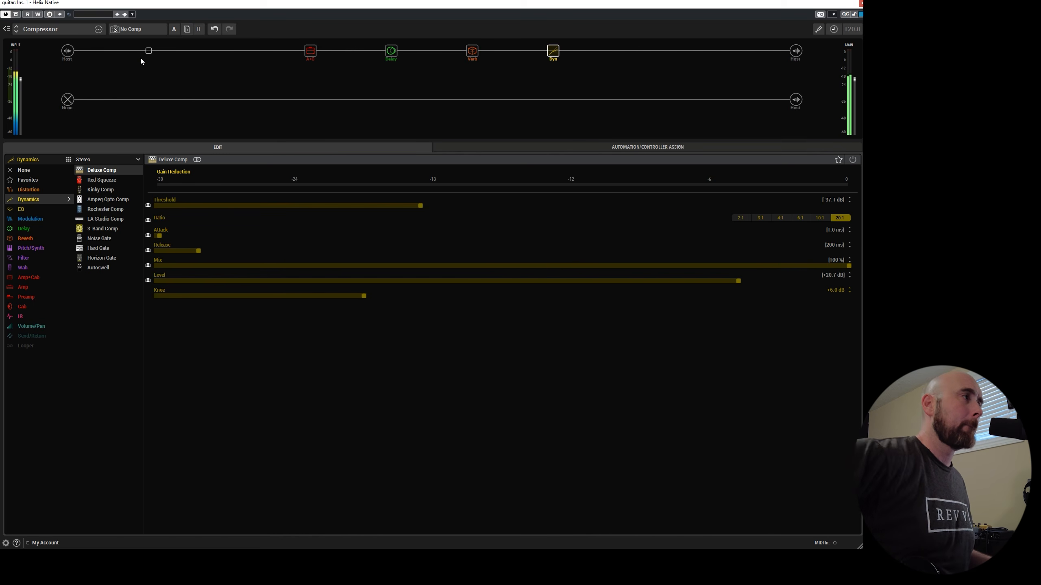
click(158, 32)
click(153, 49)
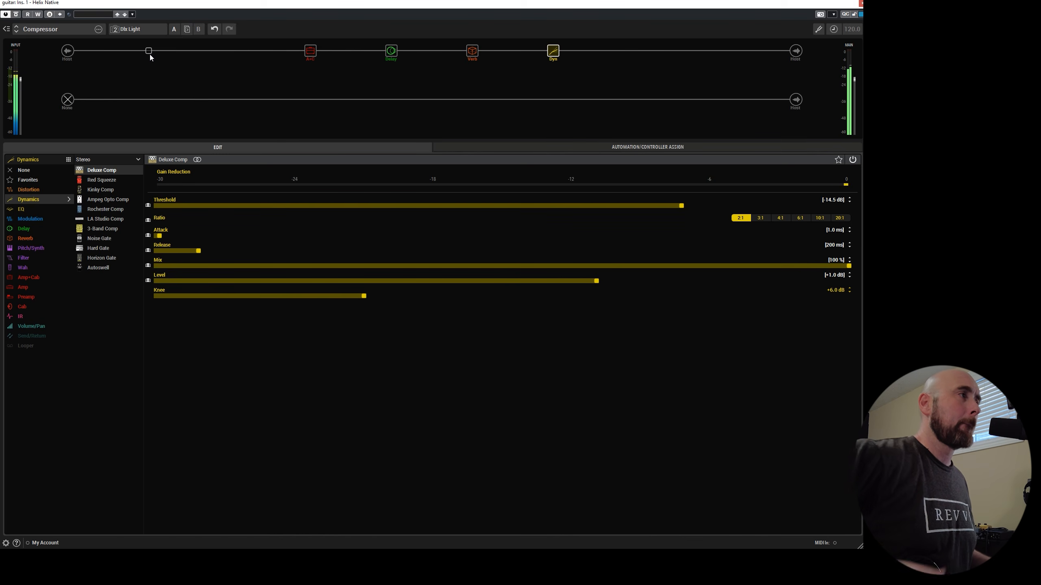
click(147, 32)
click(144, 57)
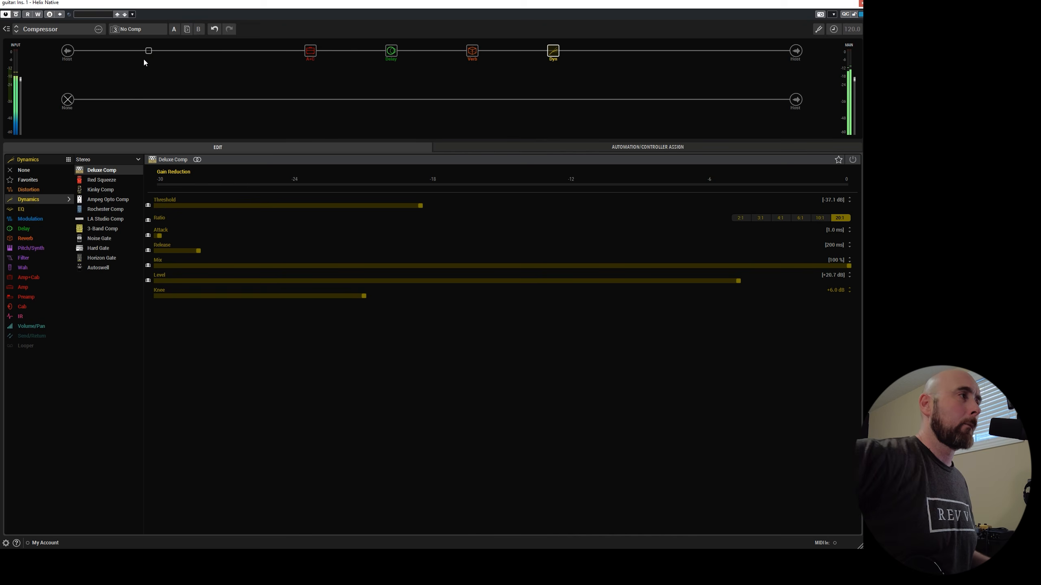
Step: Audition all three compression amounts by recalling the Dlx Heavy, Dlx Light and No Comp snapshots in that order
click(150, 34)
click(151, 37)
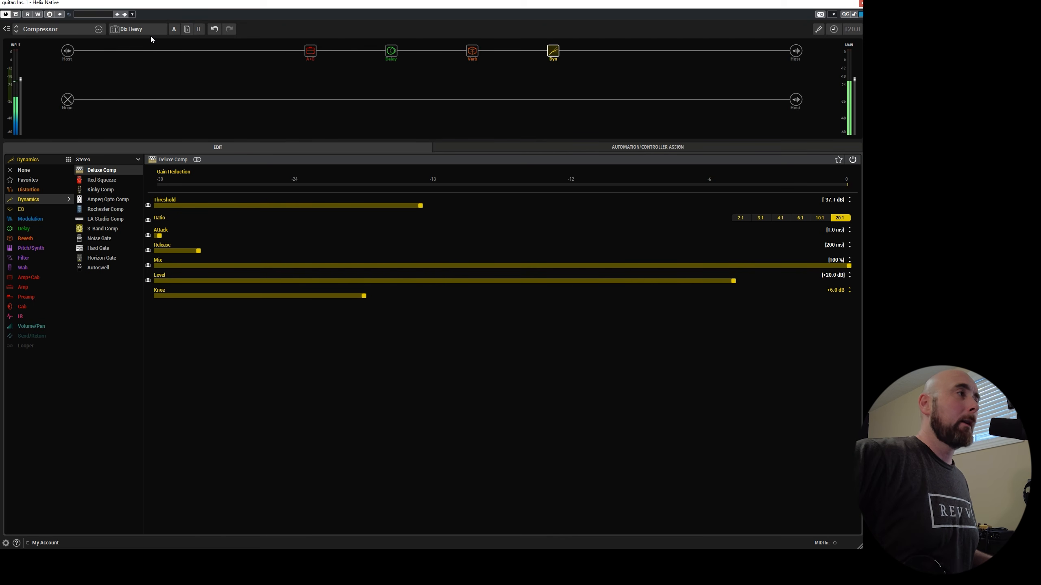
click(152, 32)
click(153, 47)
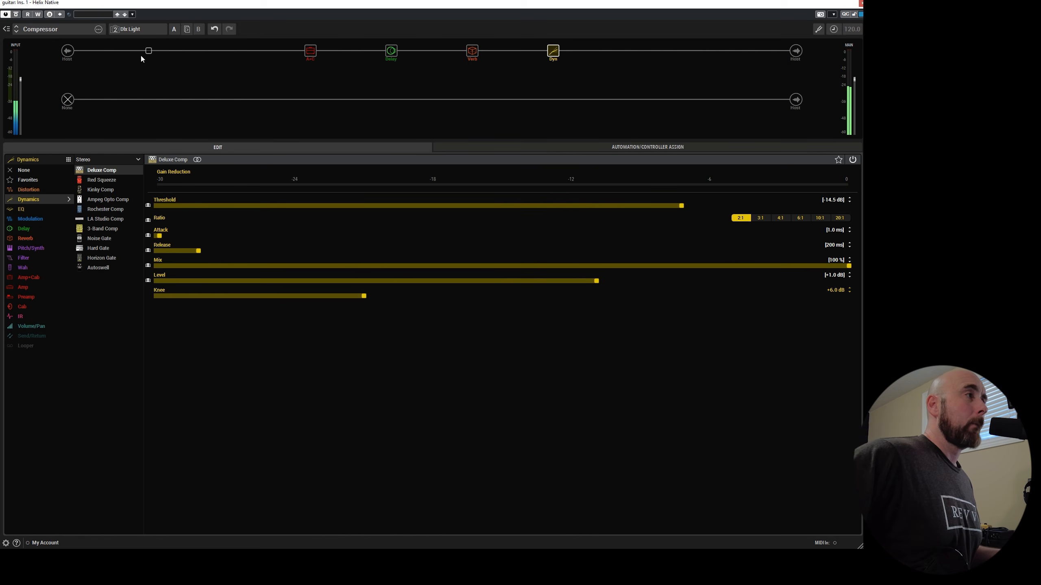
click(140, 32)
click(137, 55)
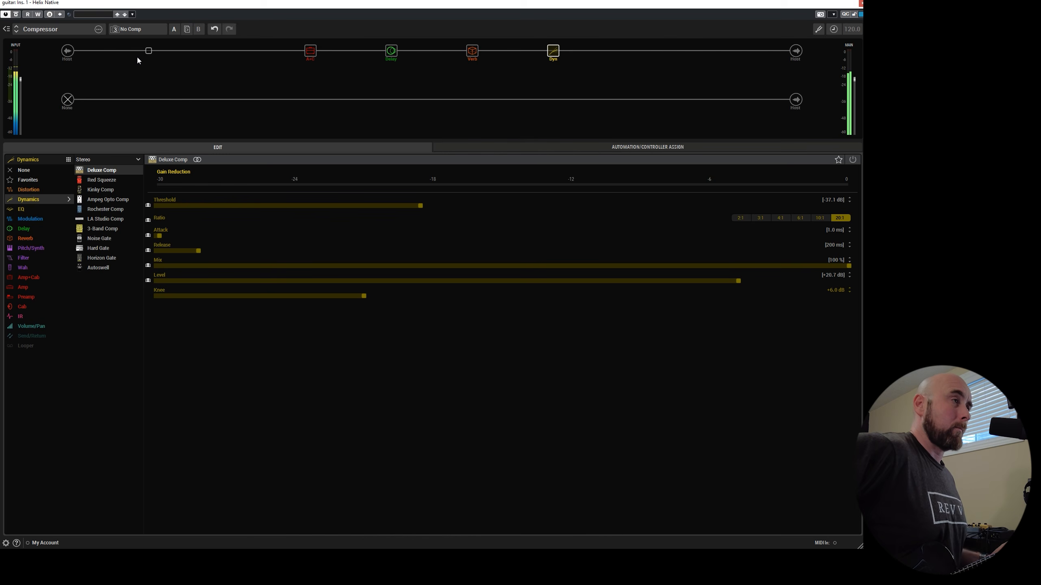
Step: Compare light and heavy compression by recalling Dlx Light, then Dlx Heavy, and finishing on the Dlx Light snapshot
click(147, 32)
click(145, 51)
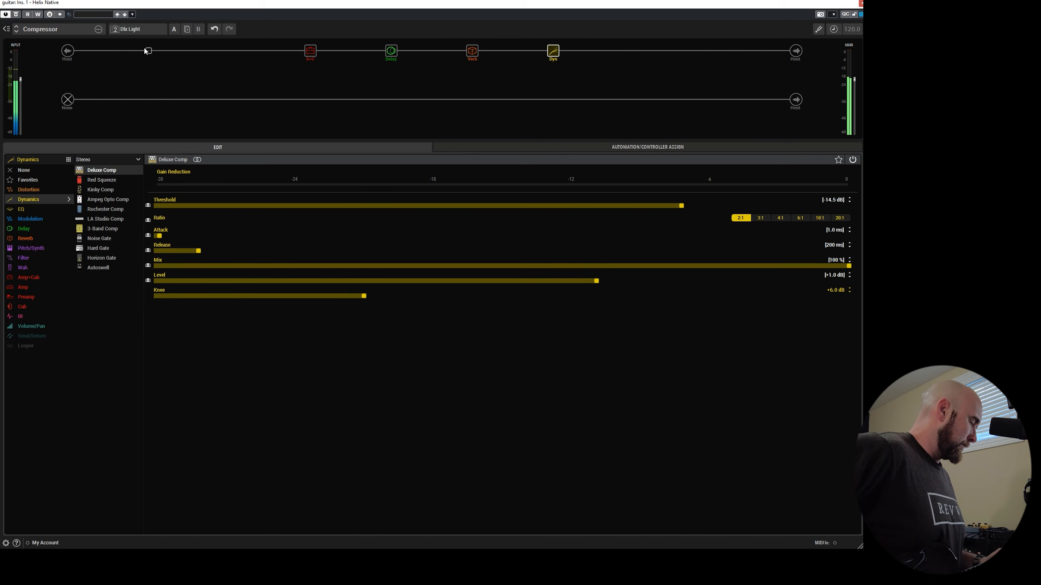
click(139, 32)
click(141, 40)
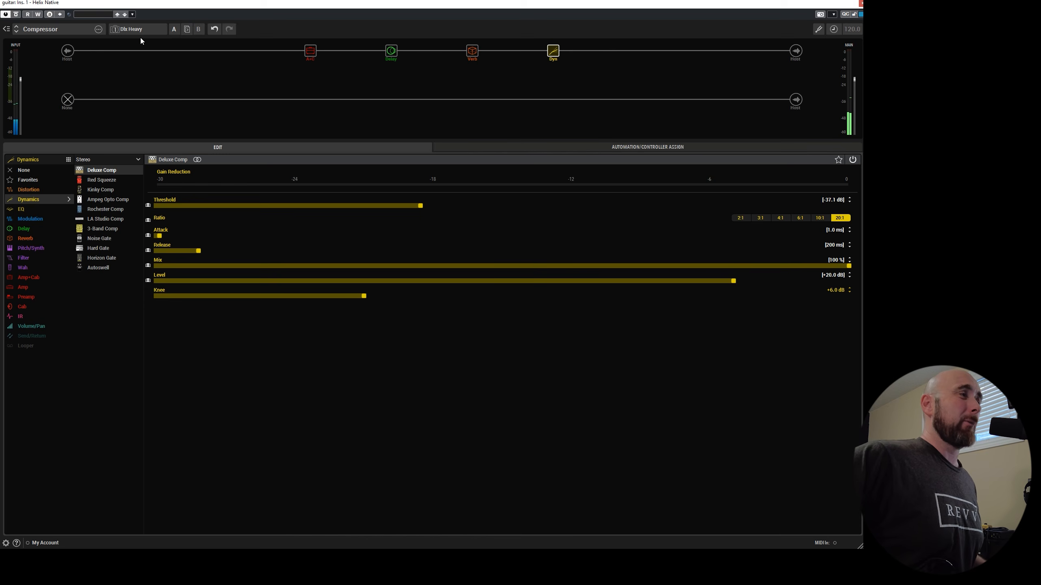
click(150, 30)
click(152, 52)
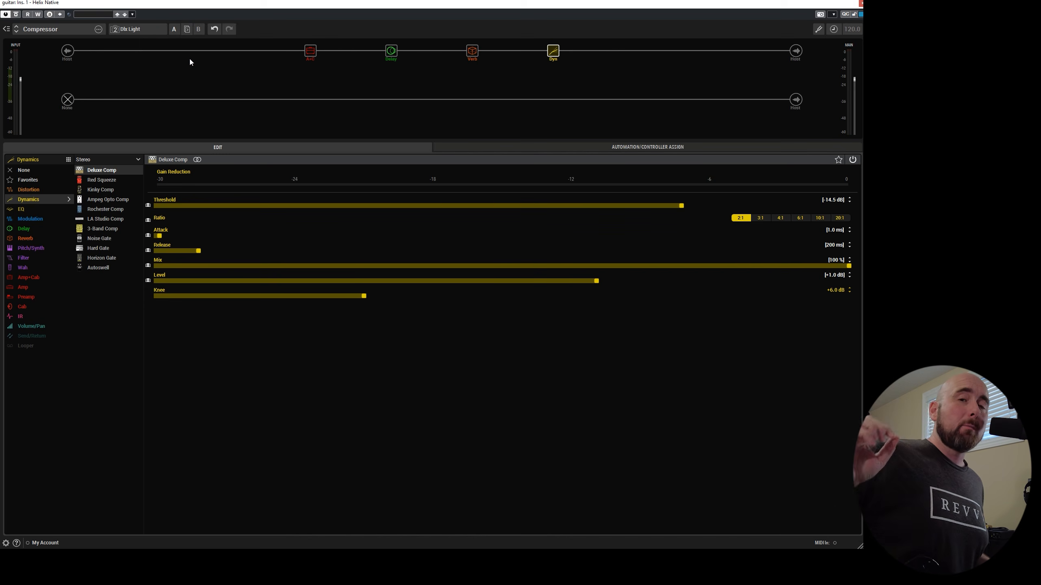